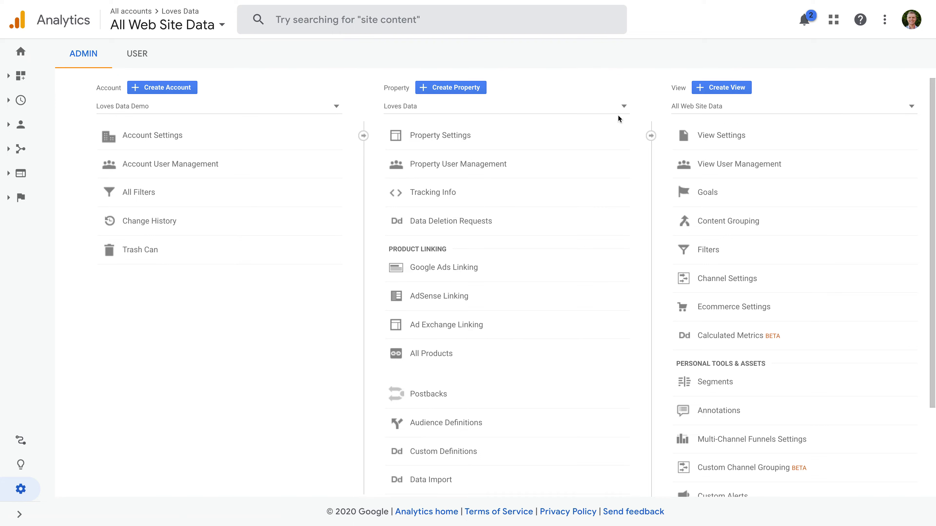
- Check the property and view lists, then show the empty filters list for All Web Site Data
left_click(593, 106)
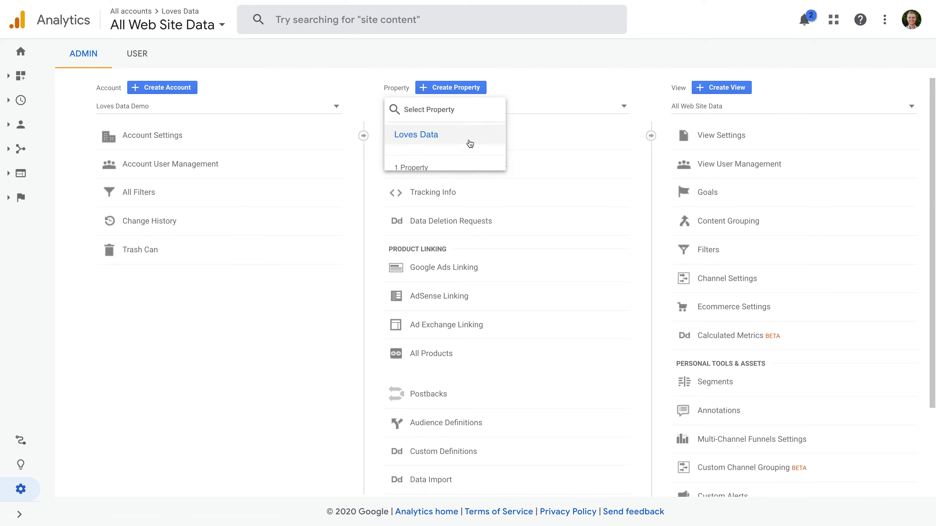
left_click(722, 107)
left_click(734, 111)
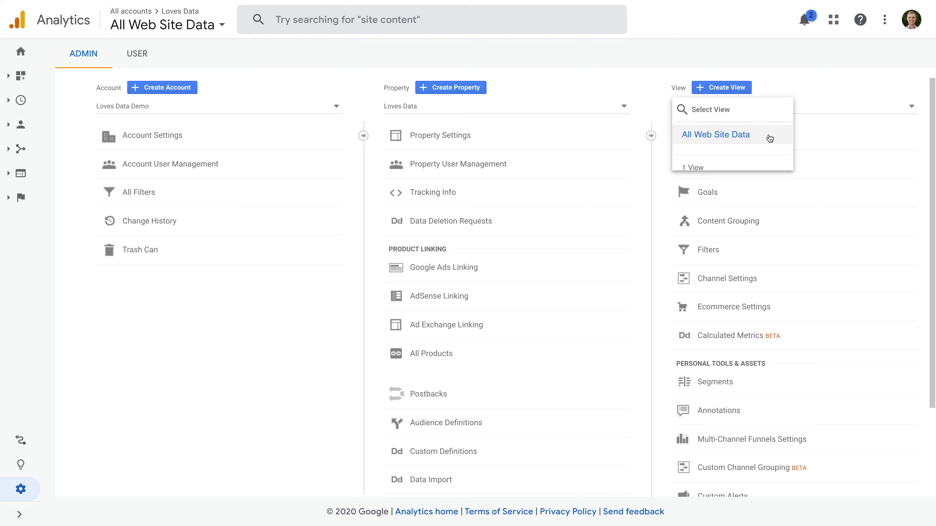
left_click(829, 93)
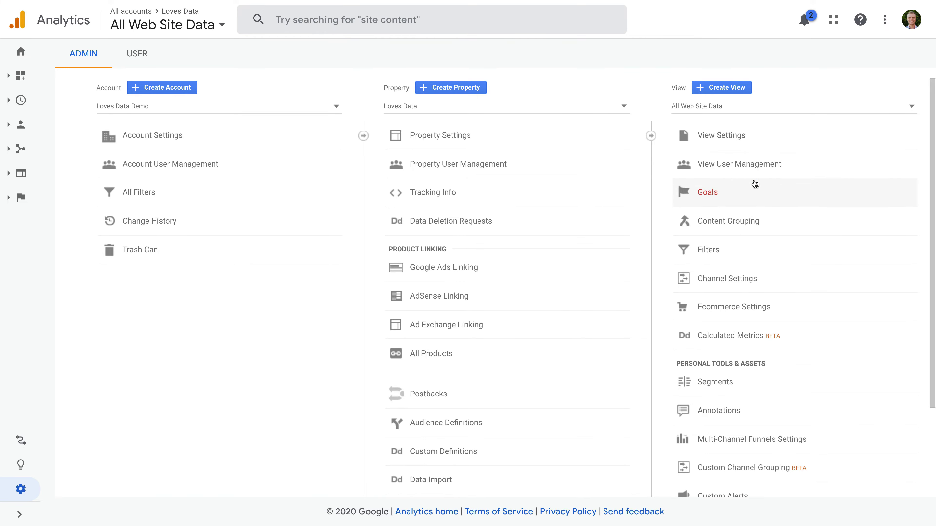
left_click(717, 260)
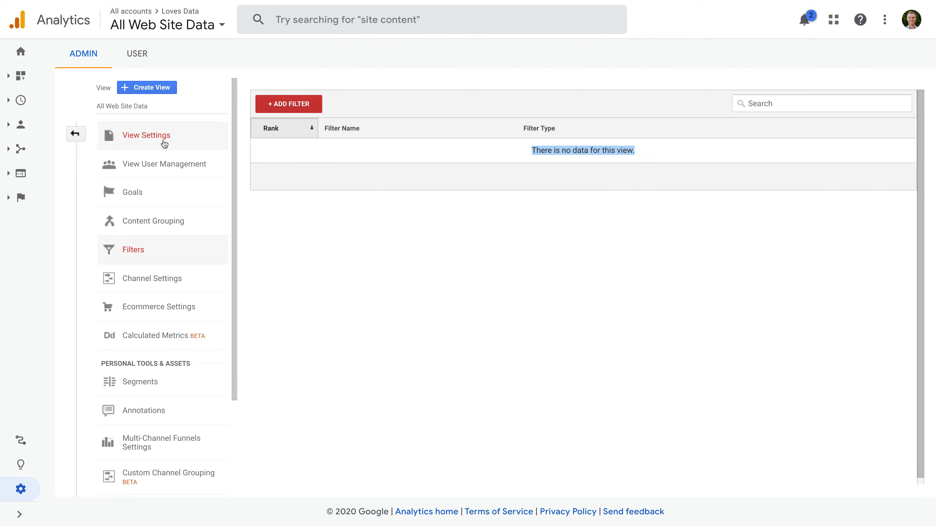
- Change the view name from All Web Site Data to 'Loves Data Raw', save, and return to Admin
left_click(152, 147)
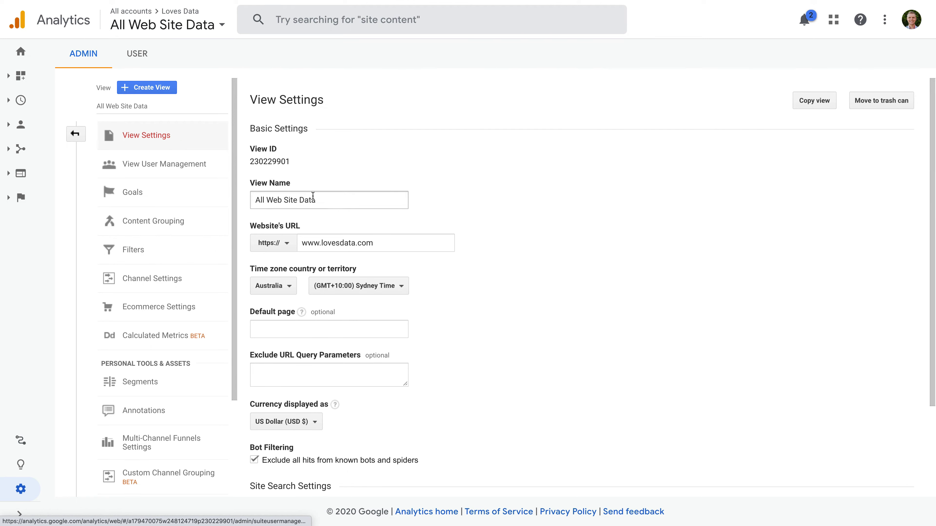
left_click_drag(311, 200, 241, 200)
type("Lov")
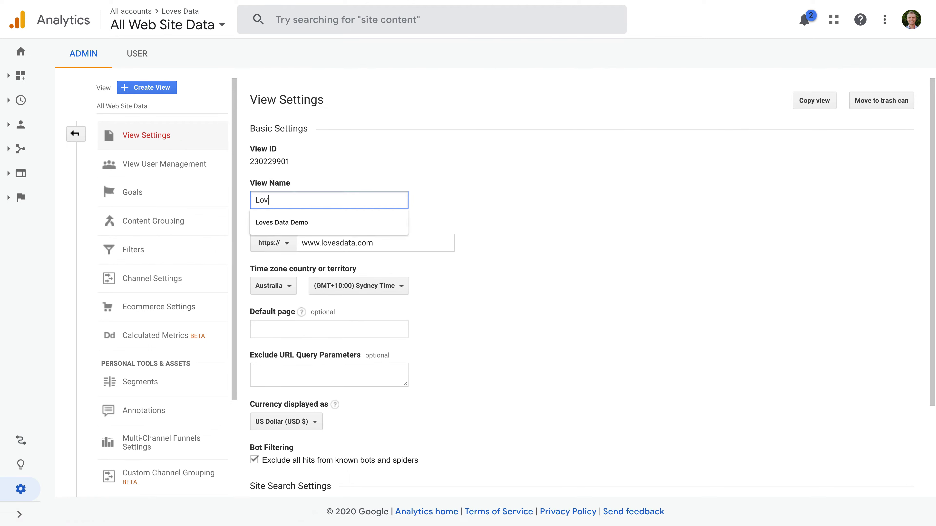
type("es Data RAw")
key("BackSpace")
key("BackSpace")
type("aw")
left_click(493, 150)
scroll(491, 147, "down", 3)
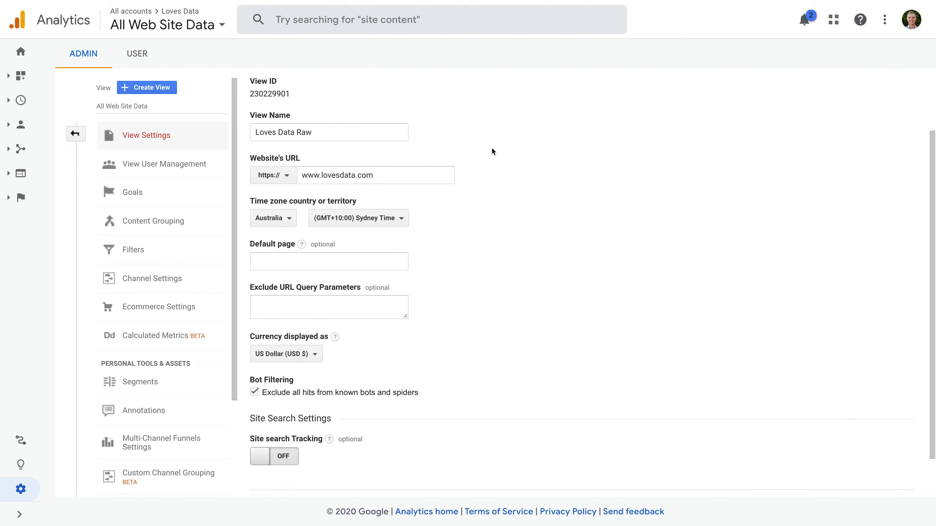
left_click(267, 461)
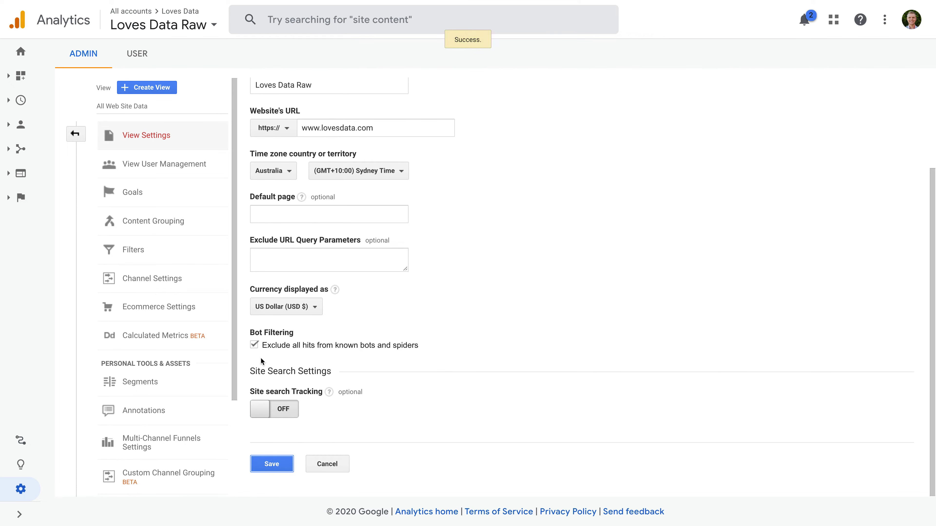
left_click(76, 137)
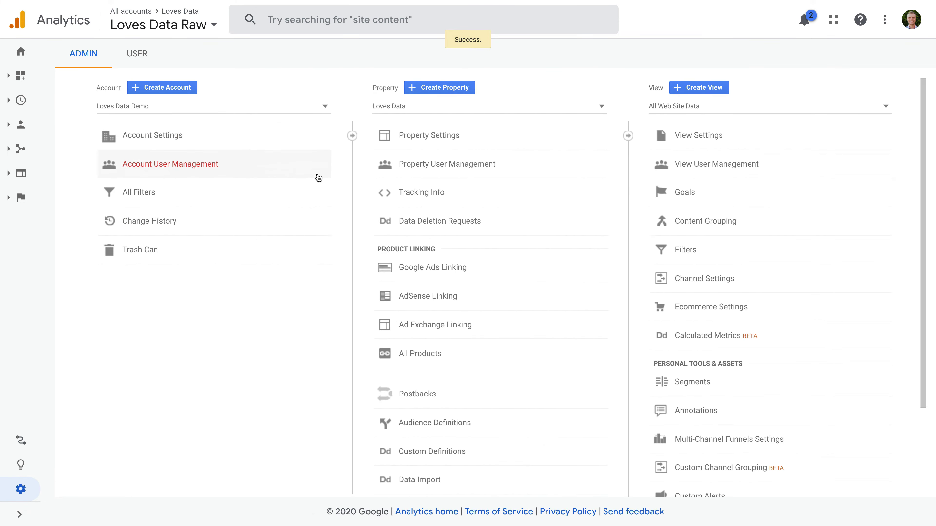
- Create the 'Loves Data Primary' view with country Australia and Sydney Time zone
left_click(733, 88)
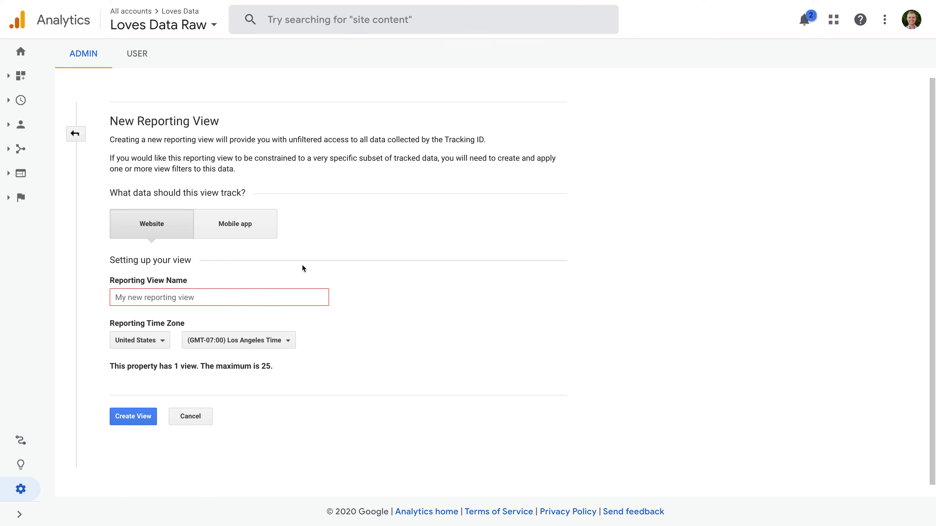
left_click(173, 297)
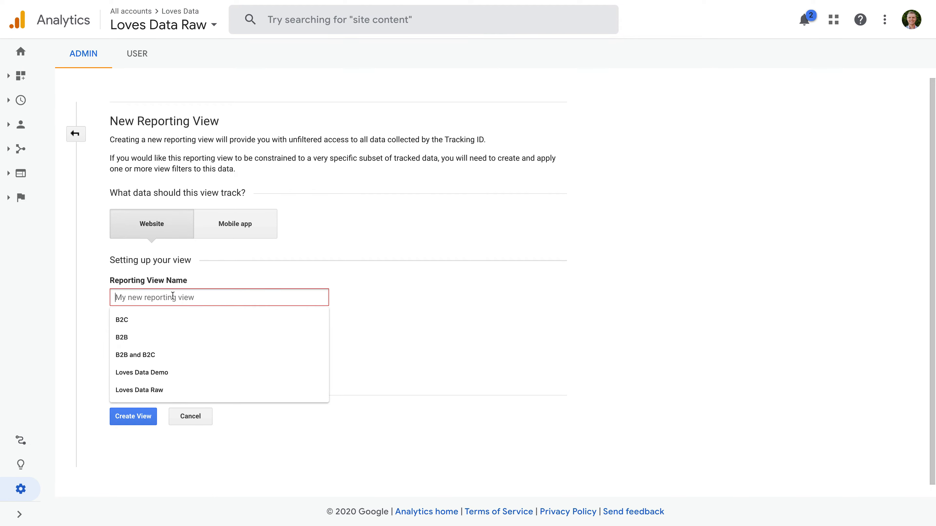
type("Loves Data Primary")
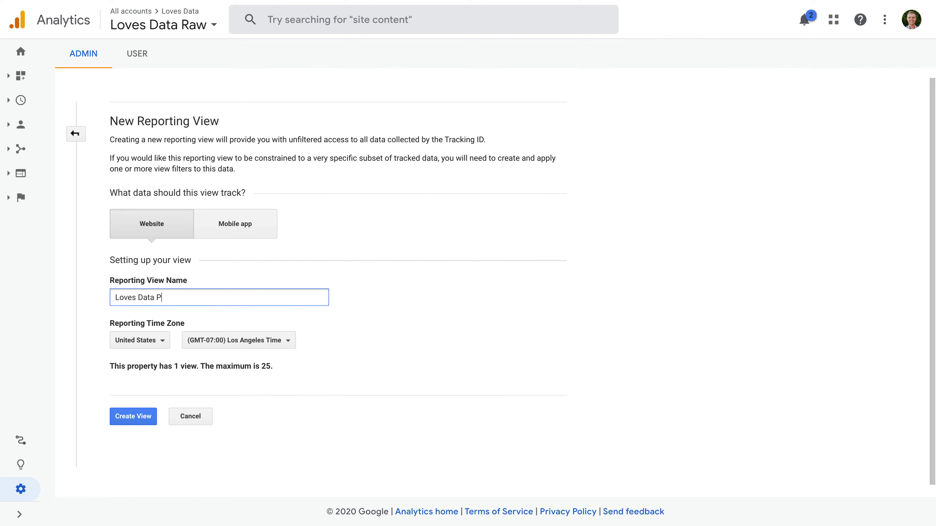
left_click(159, 342)
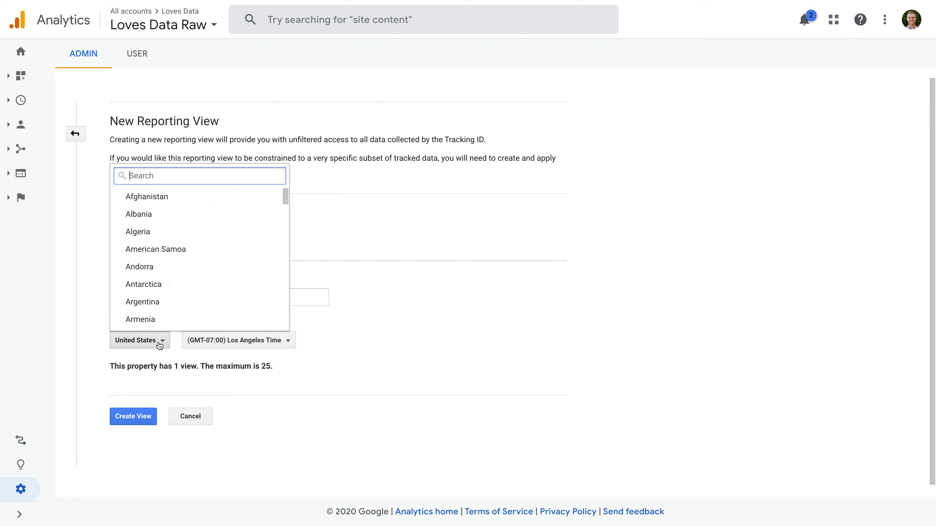
type("aus")
left_click(184, 197)
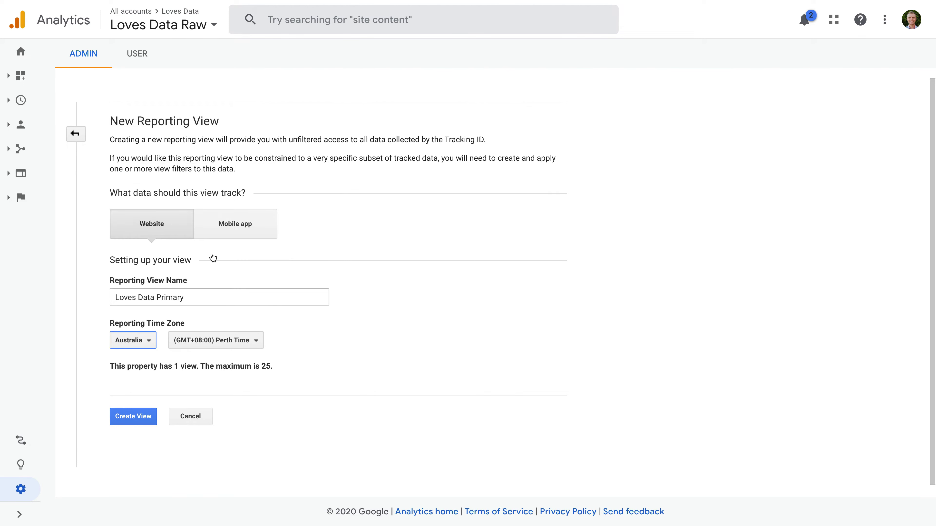
left_click(240, 343)
left_click(245, 323)
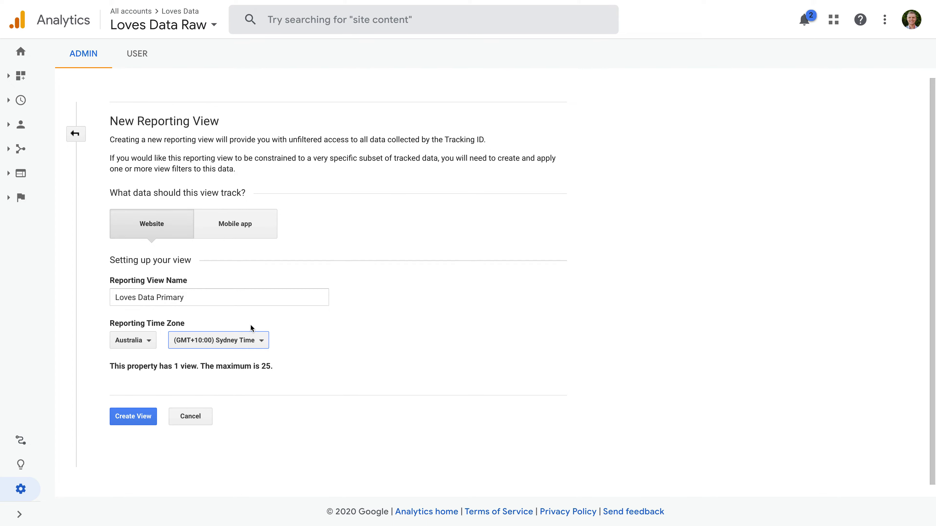
left_click(143, 419)
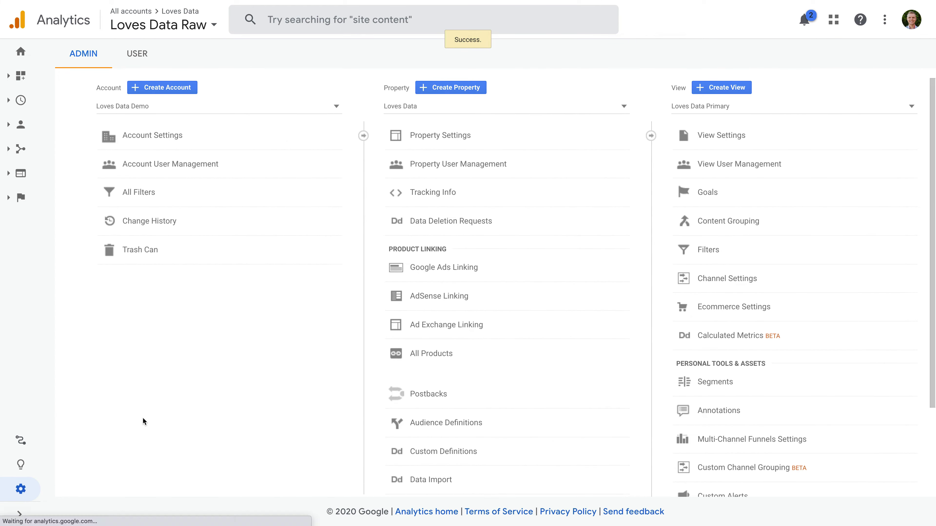
- Switch to the Loves Data Primary view and begin a new filter from its Filters page
left_click(740, 107)
left_click(767, 137)
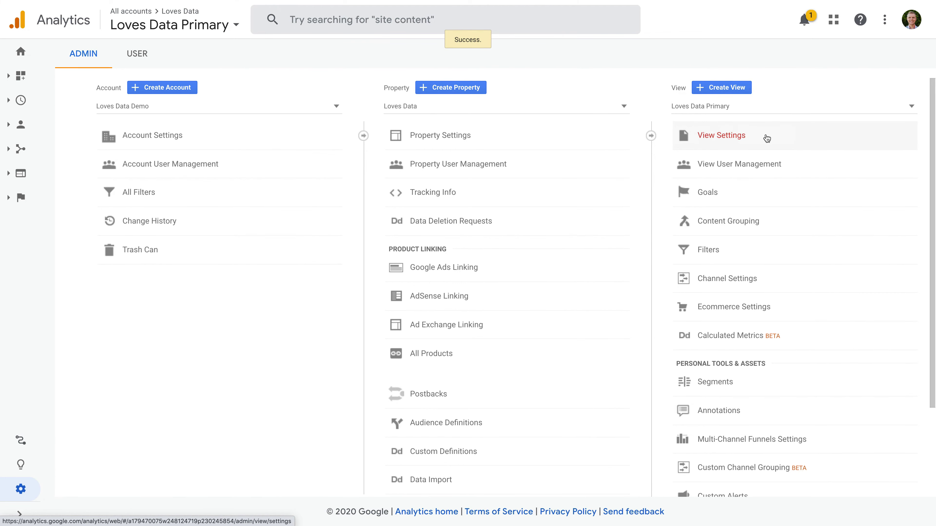
left_click(765, 249)
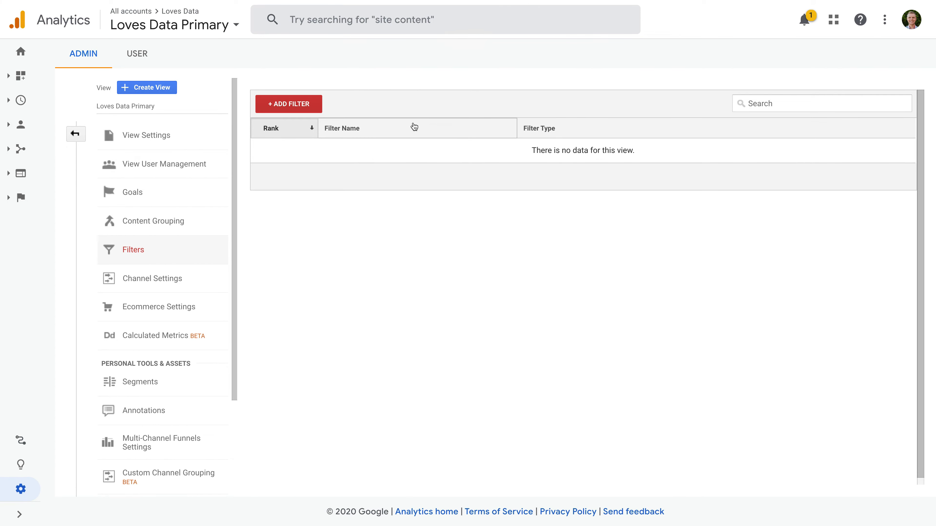
left_click(319, 105)
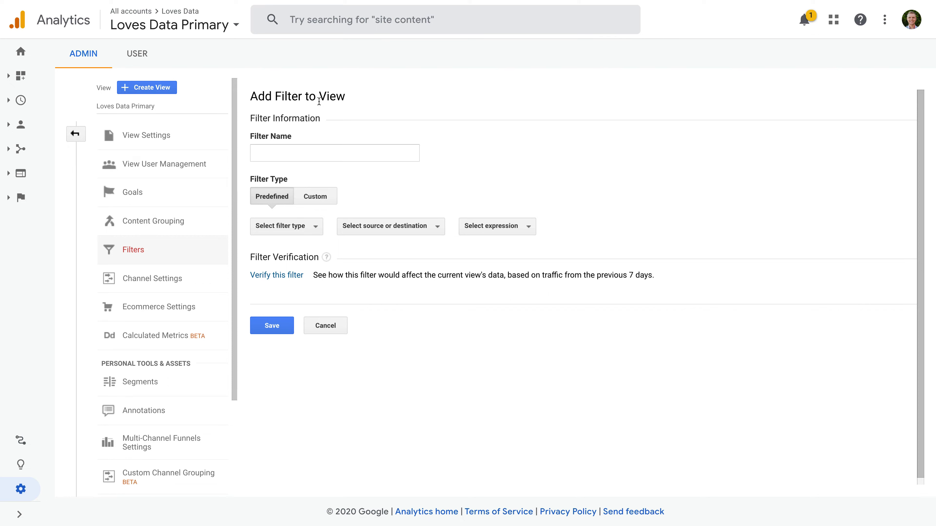
- Name the filter 'Remove My IP Address' and look over the filter type and source options
left_click(345, 148)
type("Remove My IP Add")
type("ress")
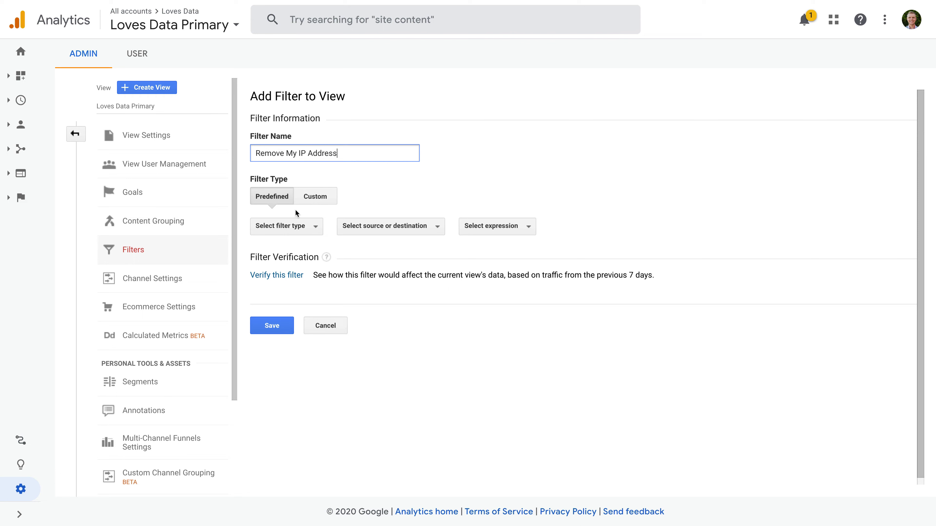
left_click(304, 225)
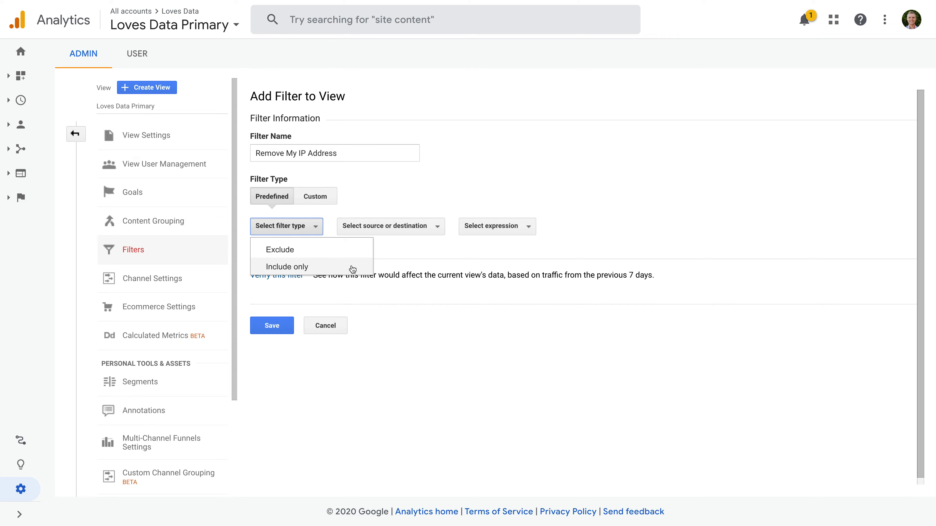
left_click(445, 210)
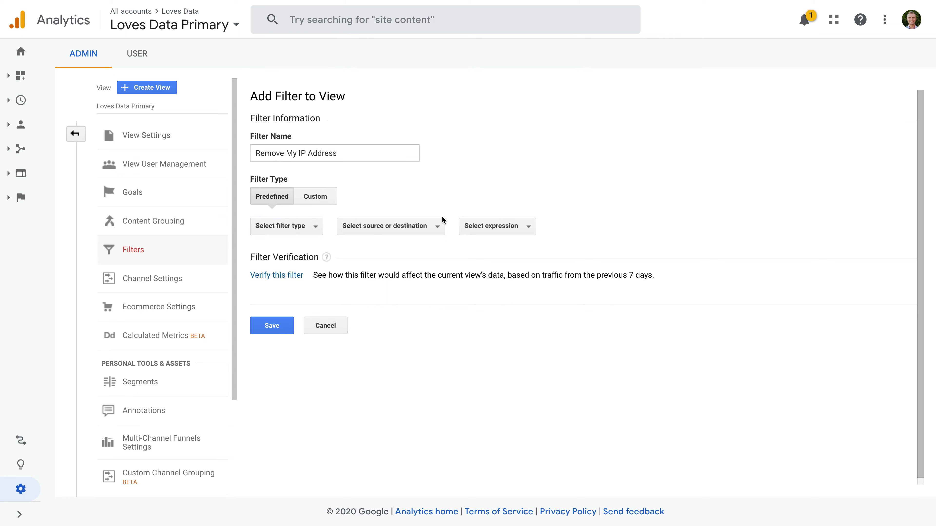
left_click(437, 229)
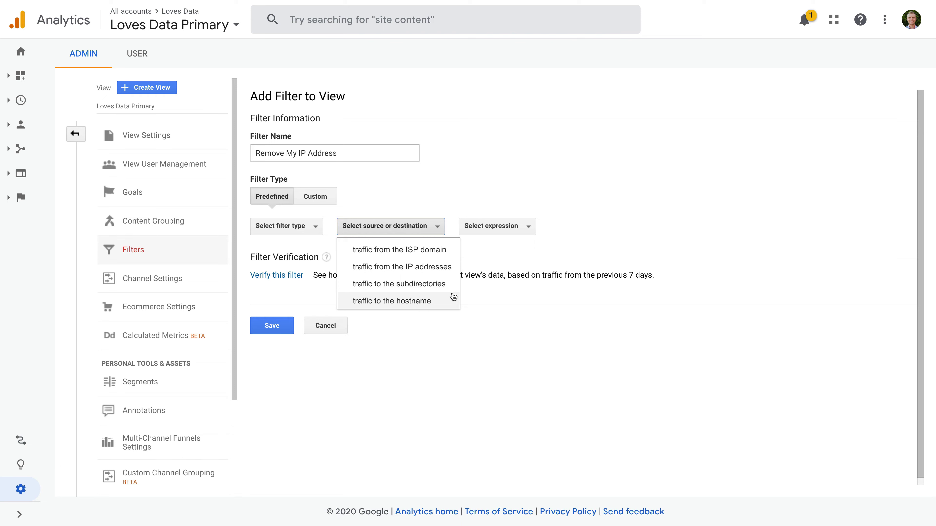
left_click(494, 245)
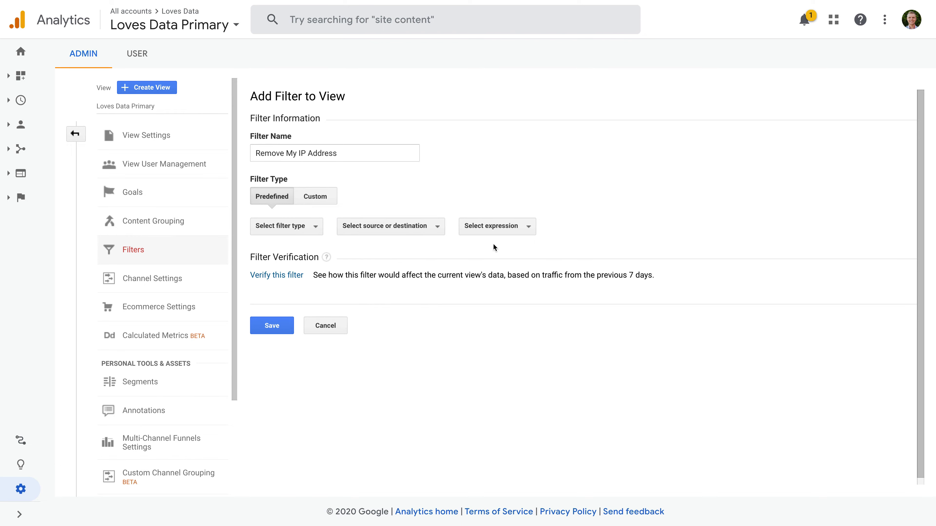
- Try a predefined Exclude filter for IP addresses equal to 1.1.2.2, then switch to Custom
left_click(300, 227)
left_click(307, 253)
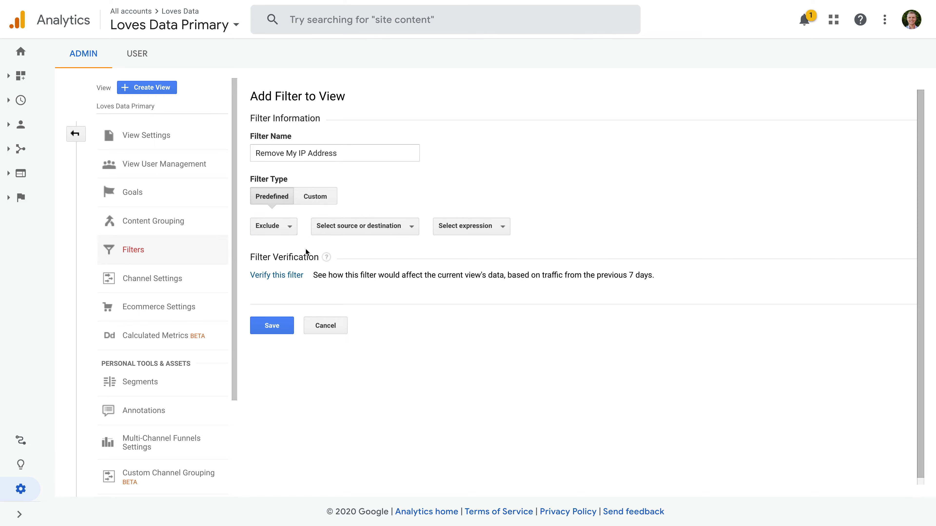
left_click(352, 229)
left_click(411, 268)
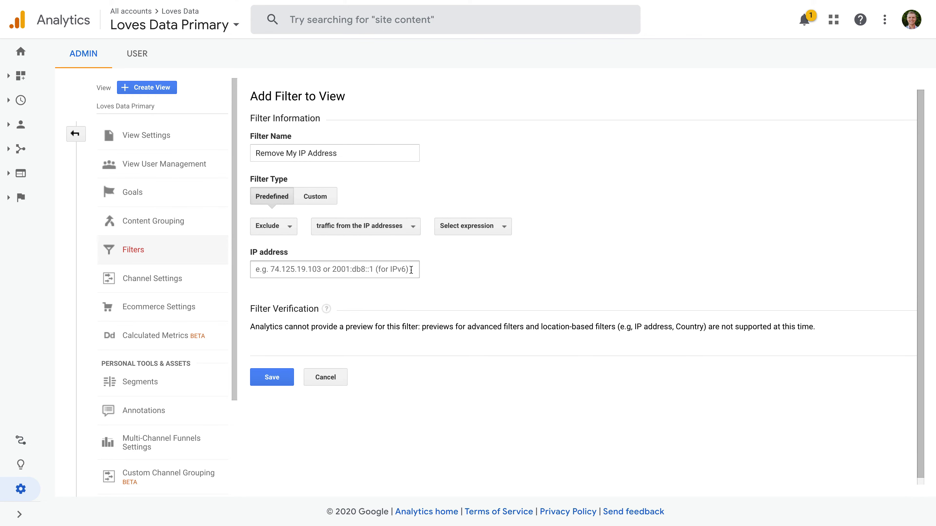
left_click(464, 231)
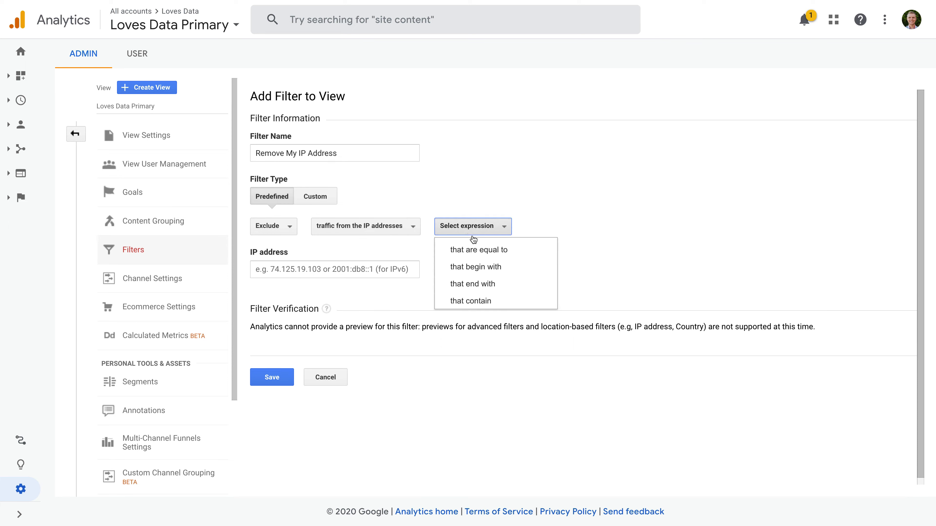
left_click(488, 250)
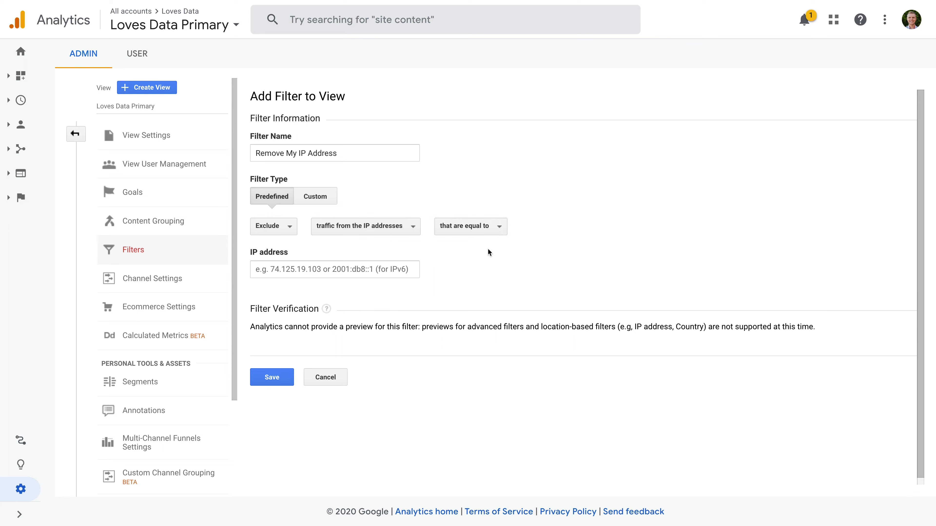
left_click(378, 270)
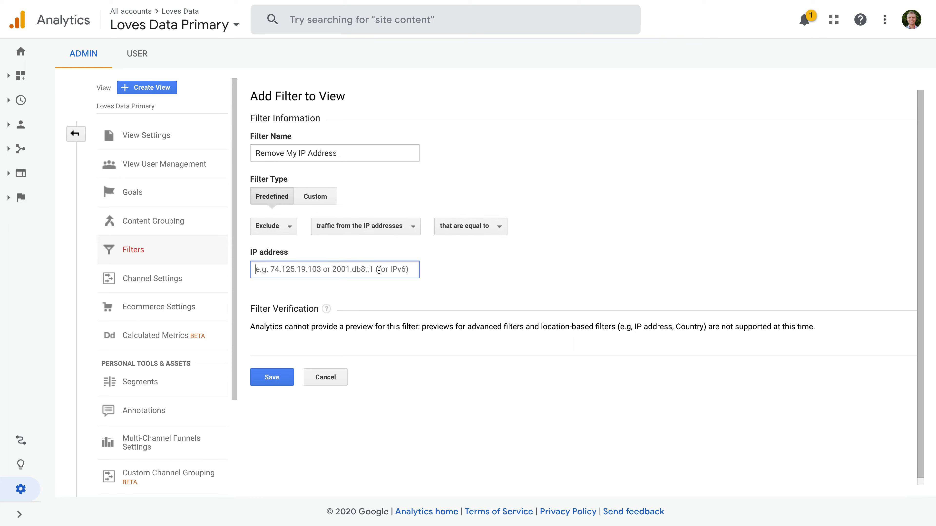
type("1.1.2.2")
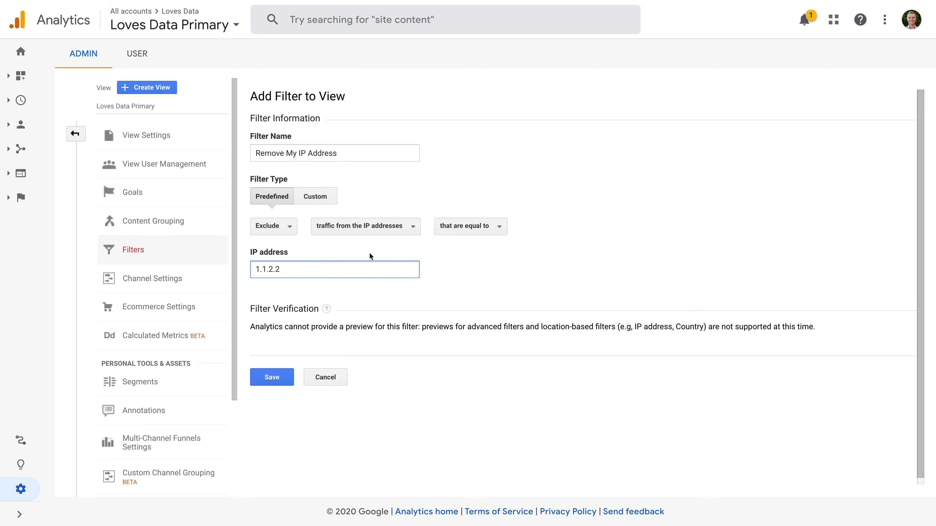
left_click(326, 198)
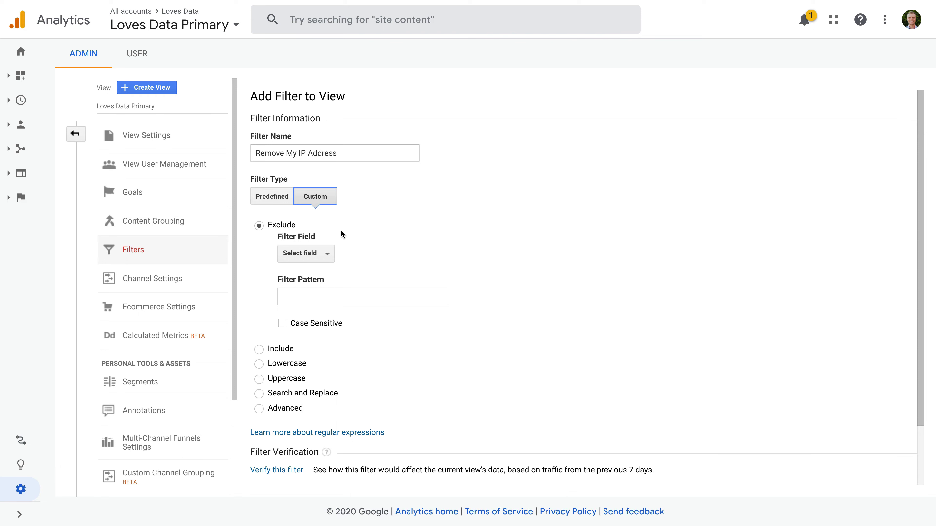
- Return to the Predefined settings and save the filter excluding IP address 1.1.2.2
left_click(259, 409)
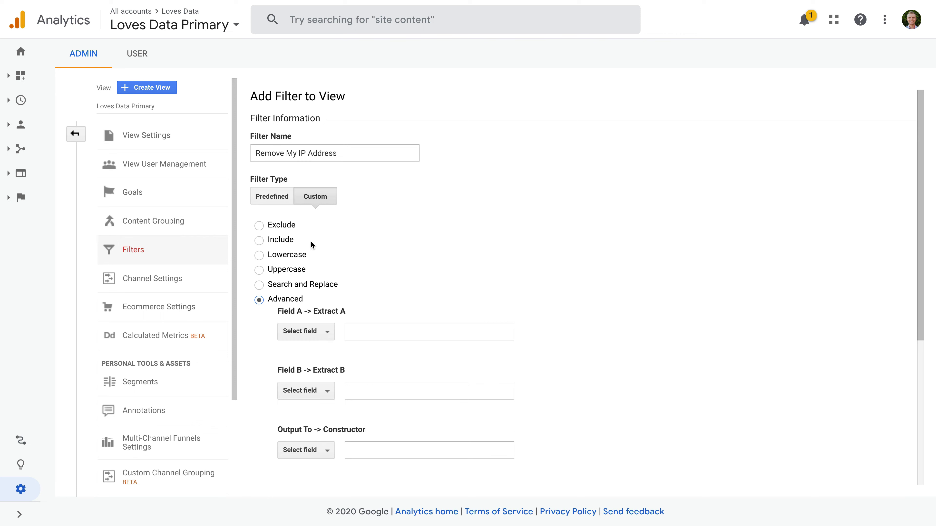
left_click(272, 196)
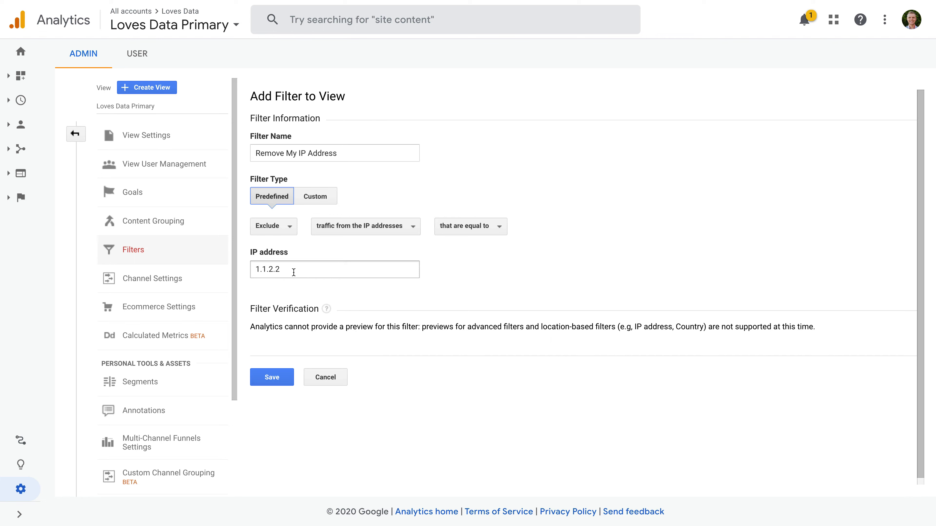
left_click(277, 381)
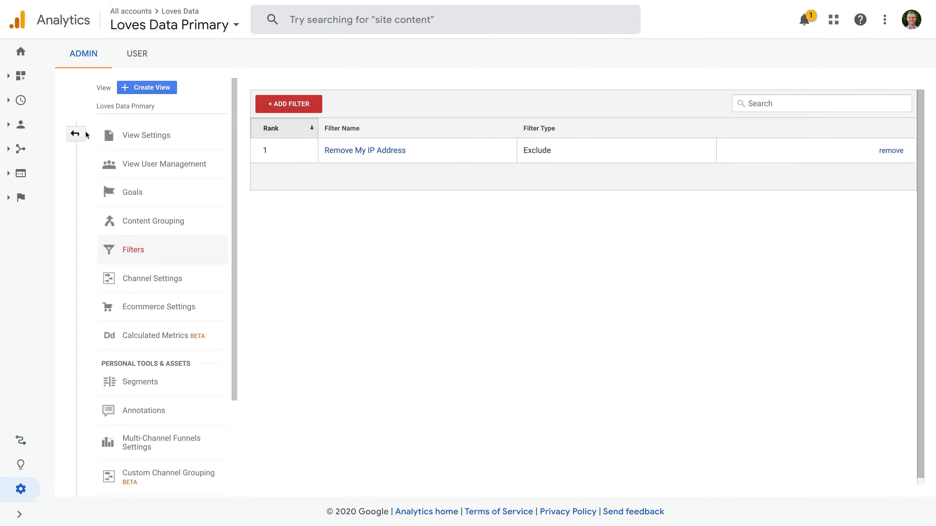
- From Admin, create the 'Loves Data Blog' view with country Australia and Sydney Time zone
left_click(76, 133)
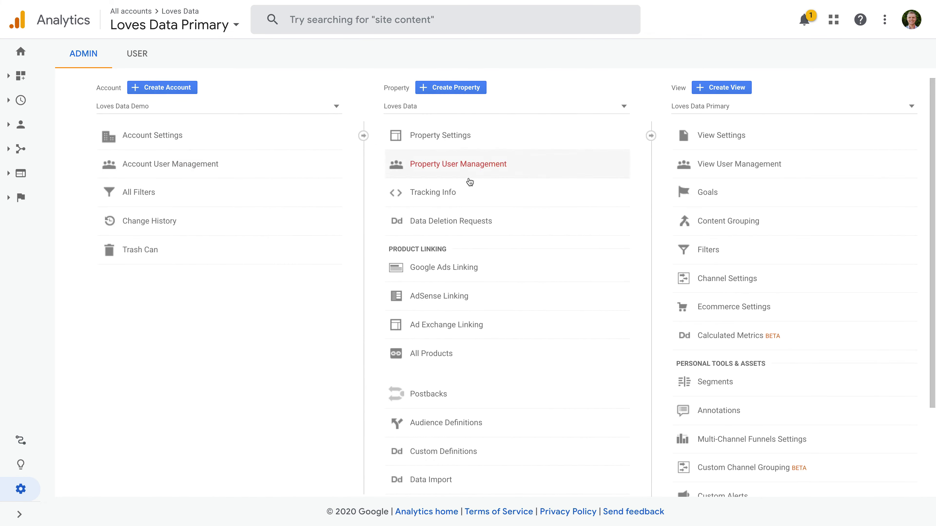
left_click(725, 88)
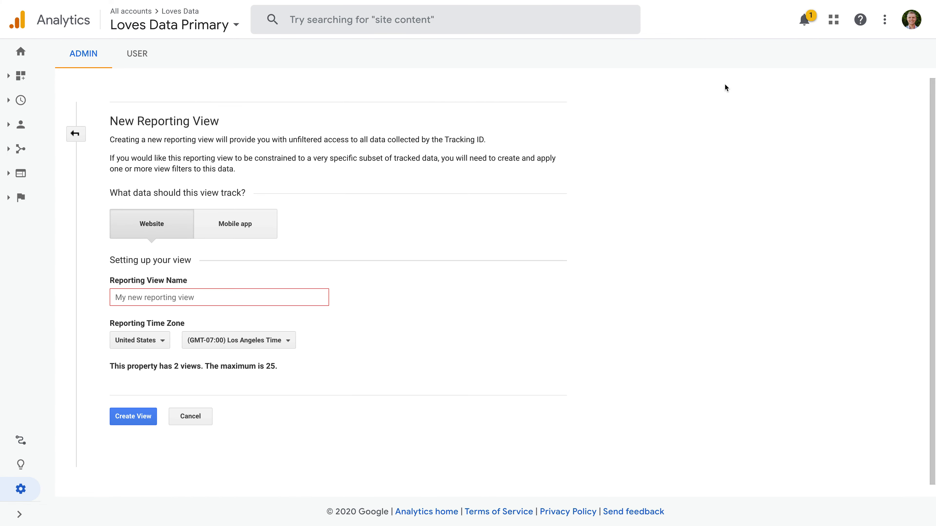
left_click(204, 297)
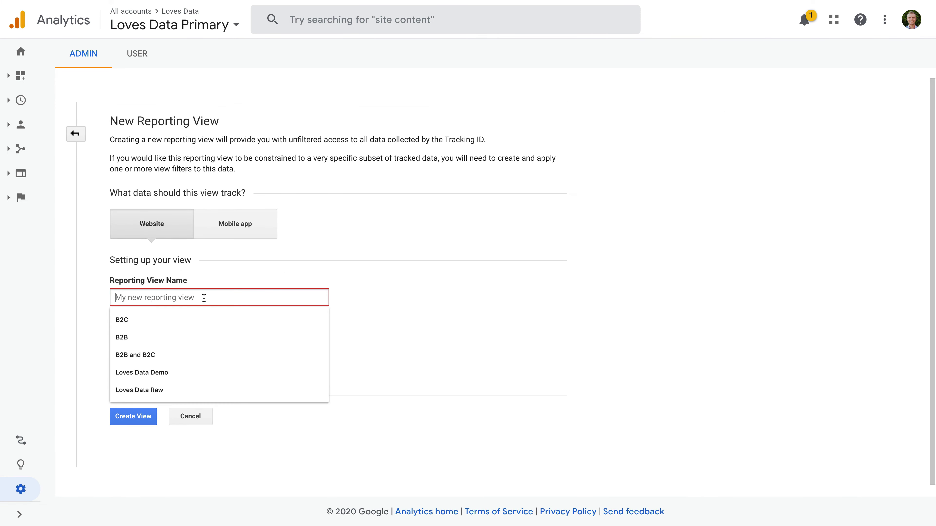
type("L")
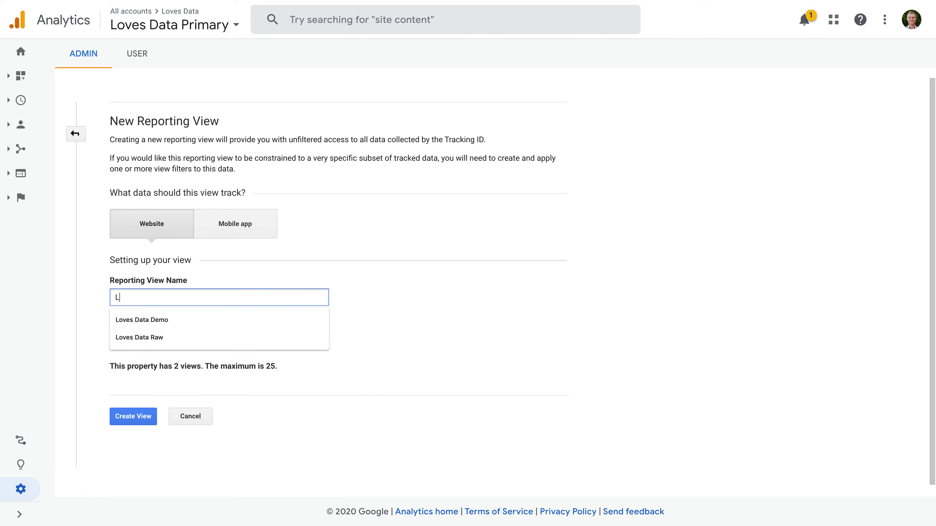
type("oves Data Blog")
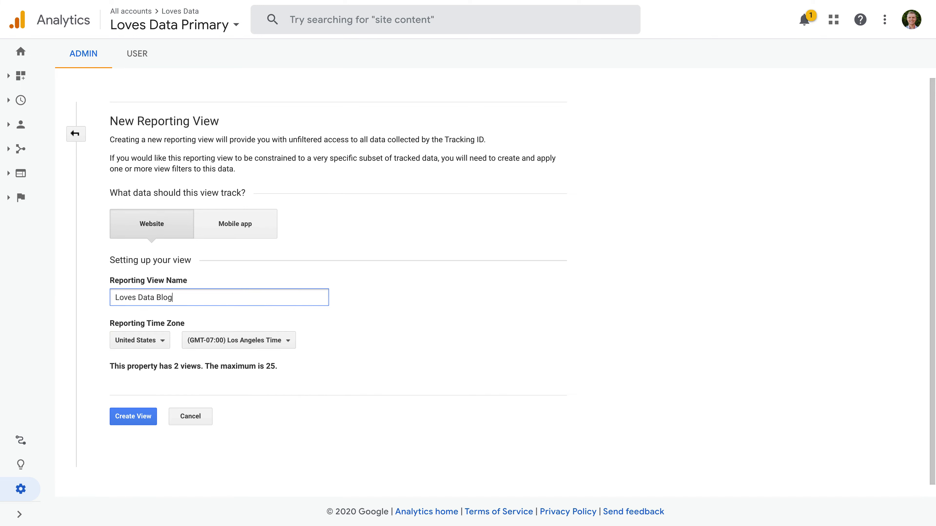
left_click(139, 341)
type("aus")
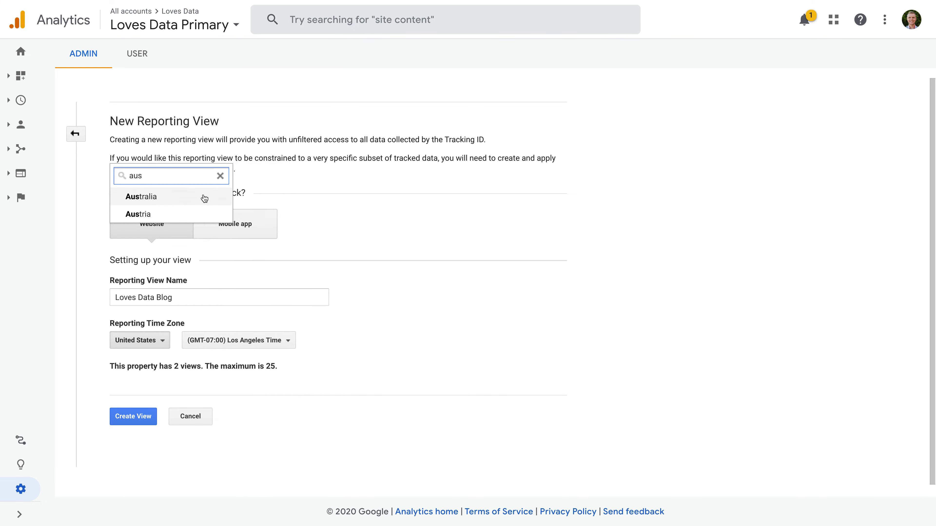
left_click(202, 196)
left_click(241, 340)
left_click(250, 326)
left_click(144, 417)
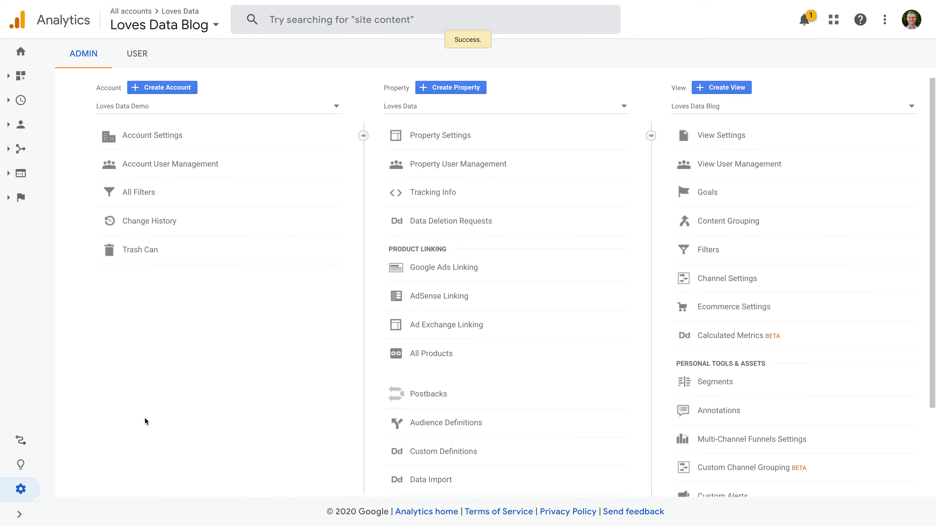
- Start a new filter on the Loves Data Blog view named 'Only Include Blog'
left_click(671, 256)
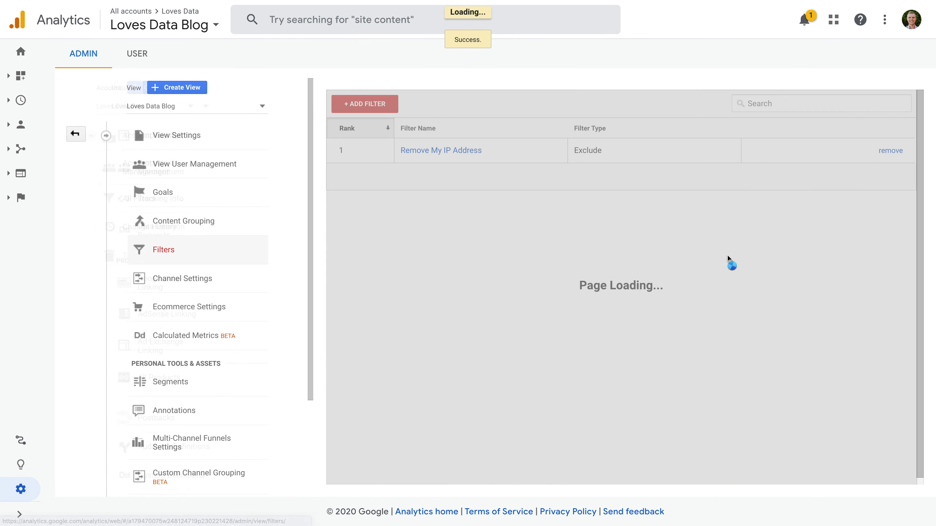
left_click(313, 109)
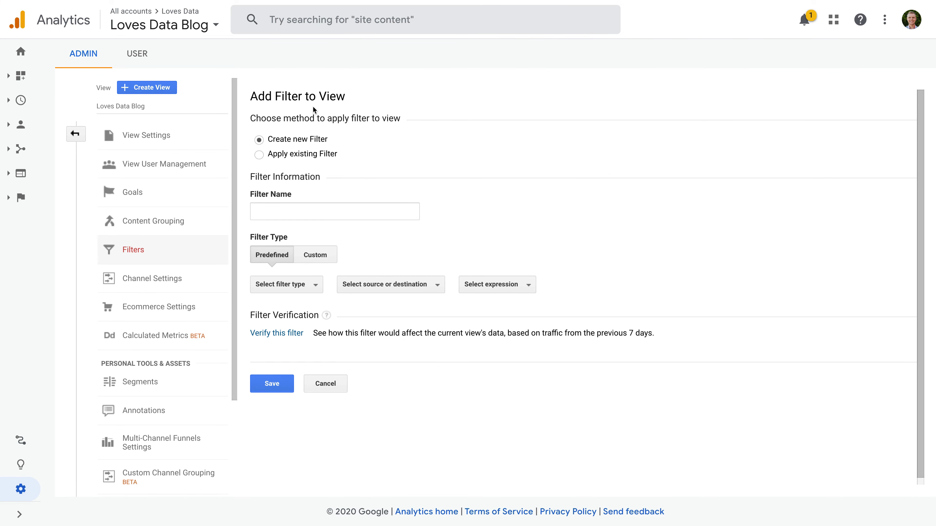
left_click(313, 216)
type("Only Include Blog")
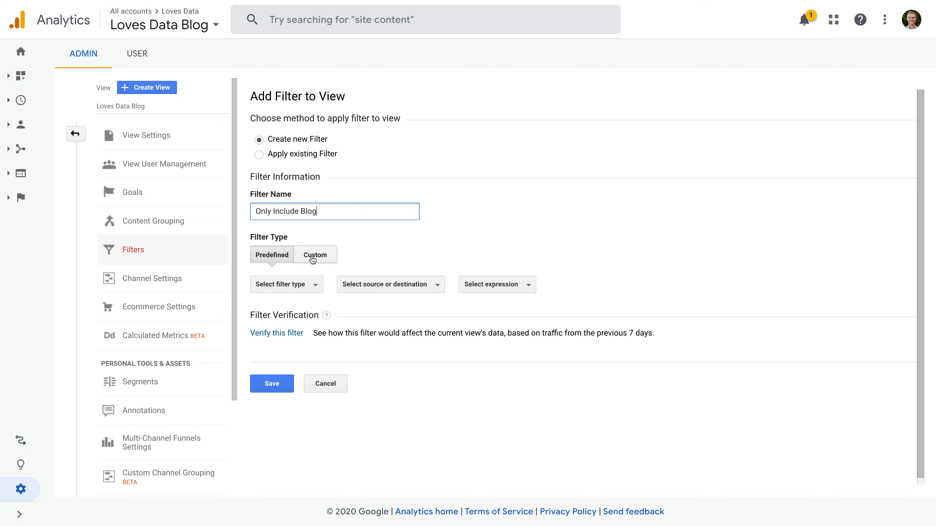
- Set the filter to include only traffic to subdirectories that begin with /blog/
left_click(306, 288)
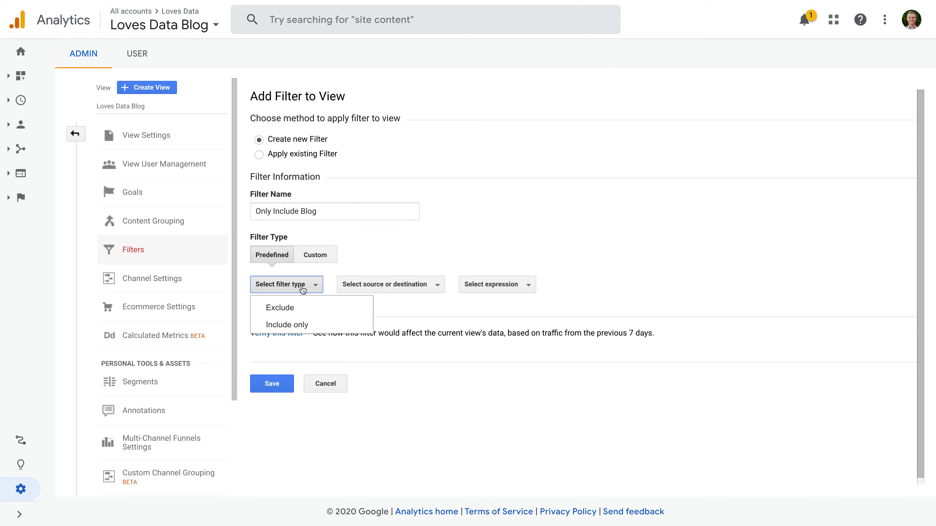
left_click(304, 328)
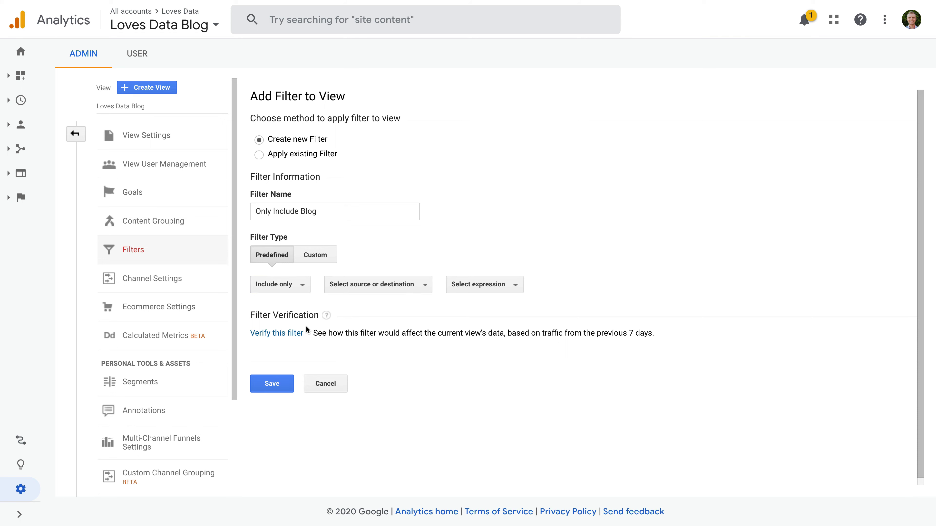
left_click(394, 287)
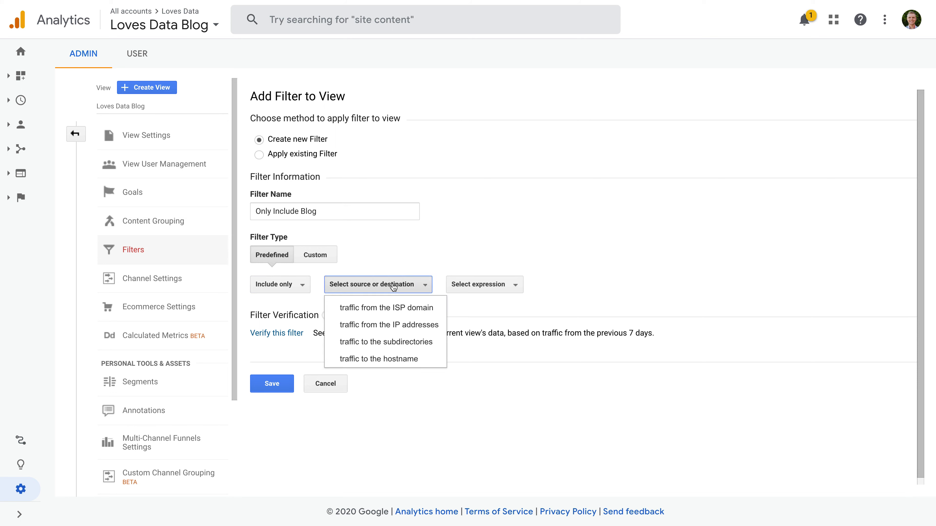
left_click(427, 343)
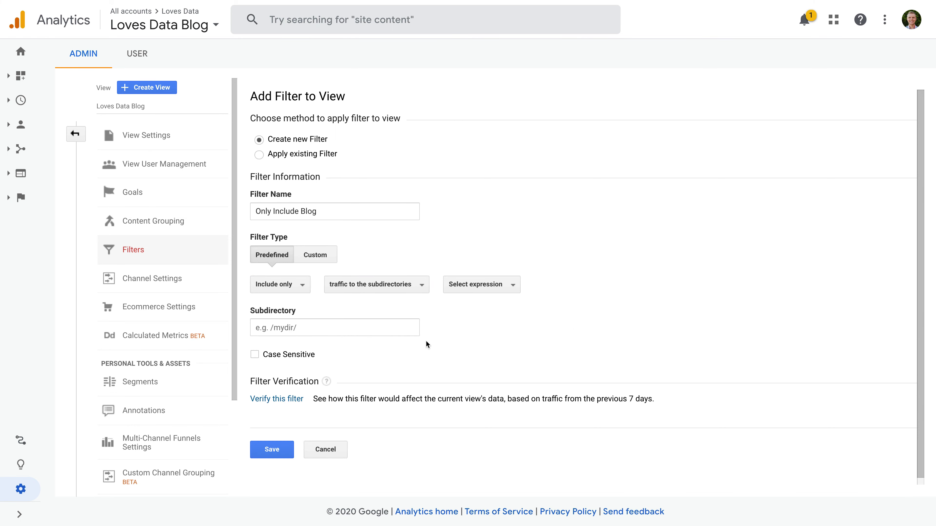
left_click(482, 287)
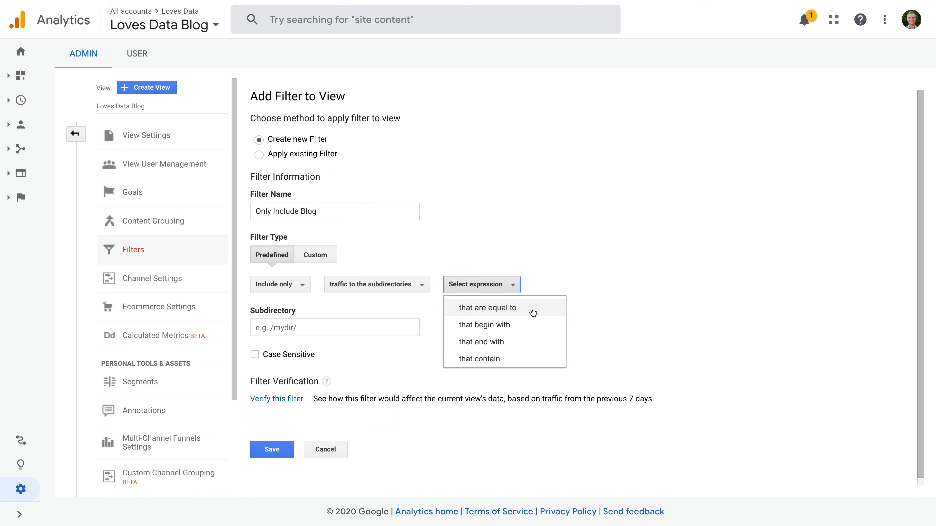
left_click(533, 312)
left_click(484, 285)
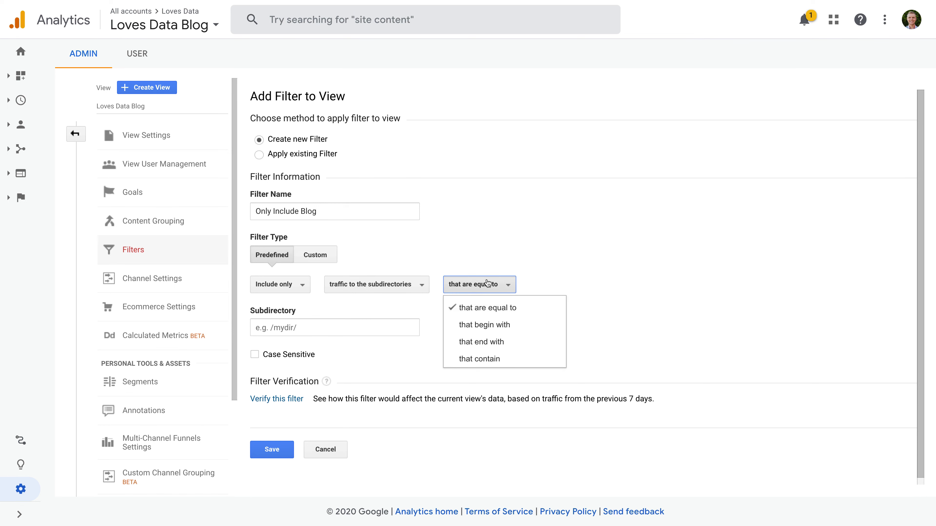
left_click(518, 328)
left_click(369, 331)
type("/")
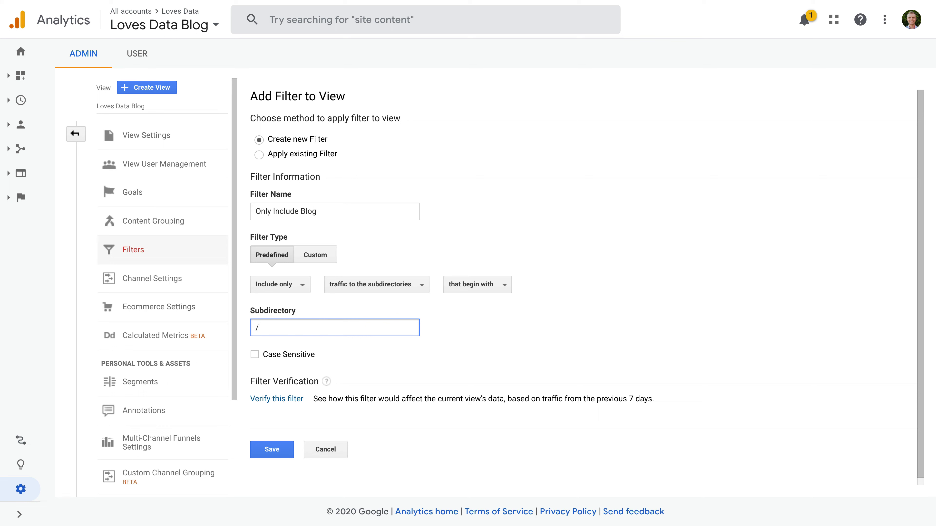
type("blog/")
- Review the filter settings and save the Only Include Blog filter
key("ctrl+a")
left_click(353, 352)
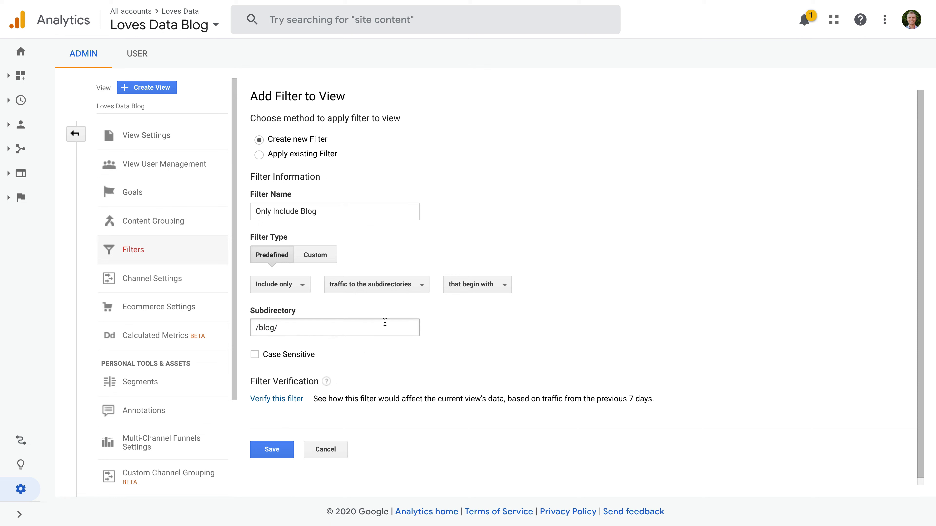
left_click(406, 287)
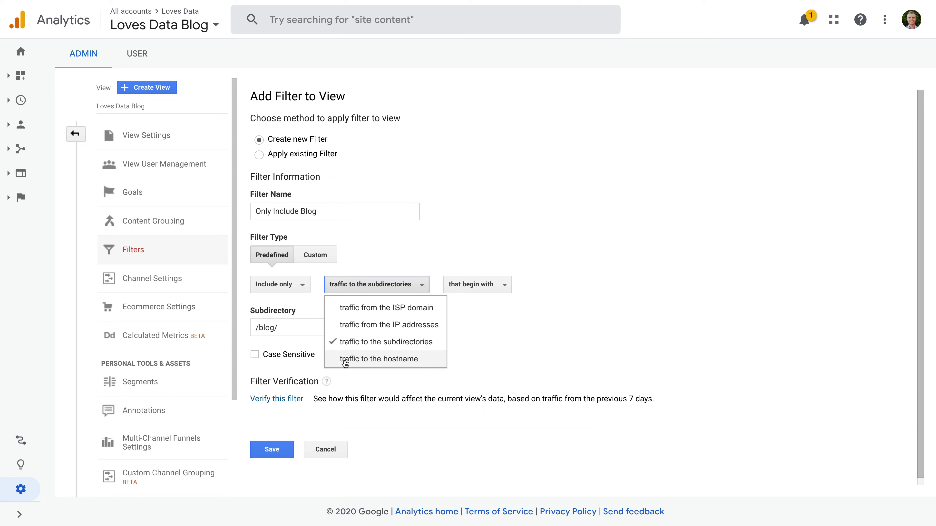
left_click(292, 345)
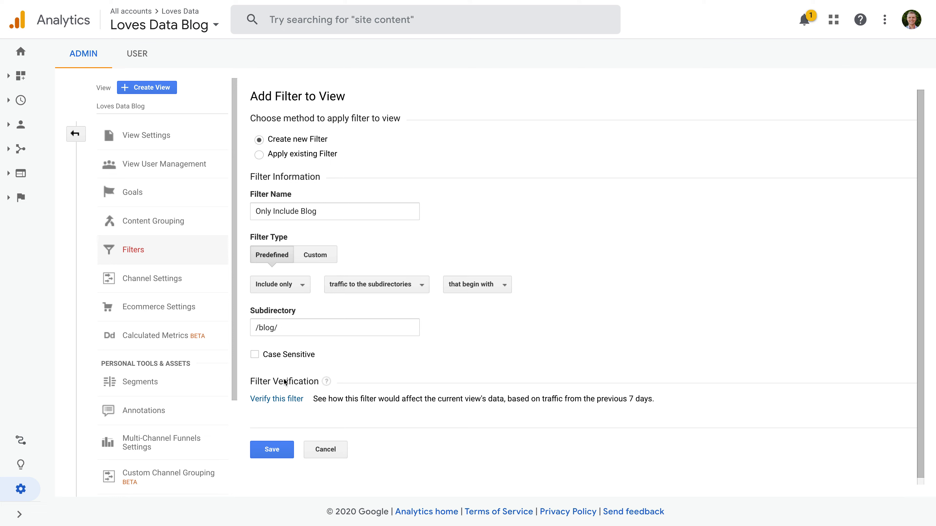
left_click(282, 454)
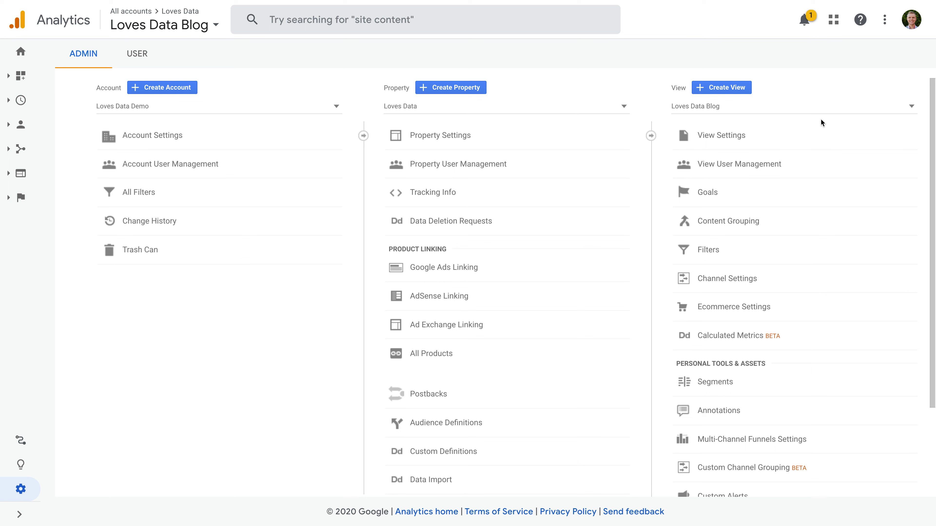
- Create the 'Testing' view with country Australia and Sydney Time zone
left_click(726, 88)
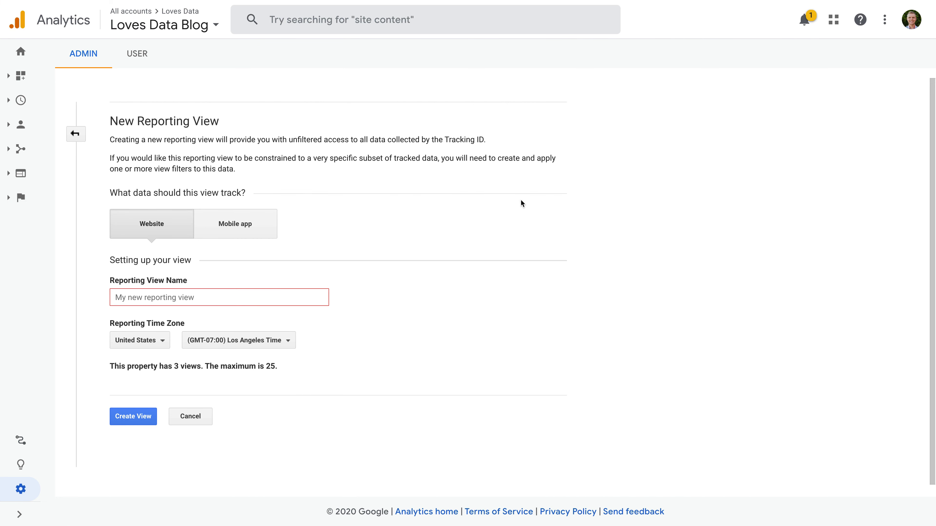
left_click(255, 300)
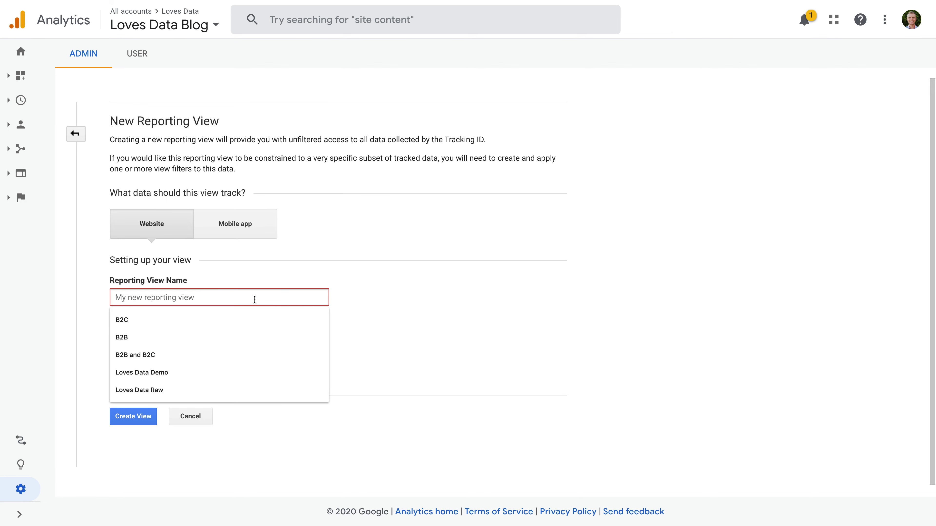
type("Testing")
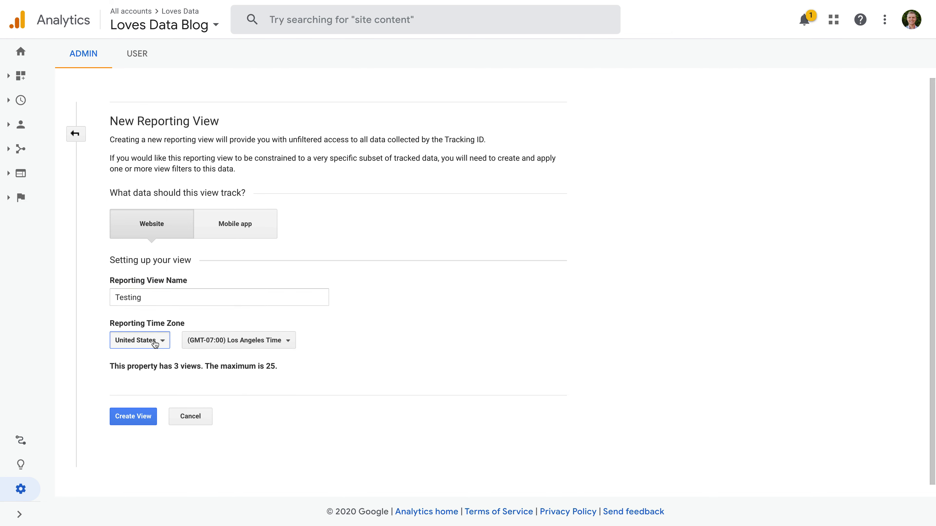
left_click(155, 340)
type("Aus")
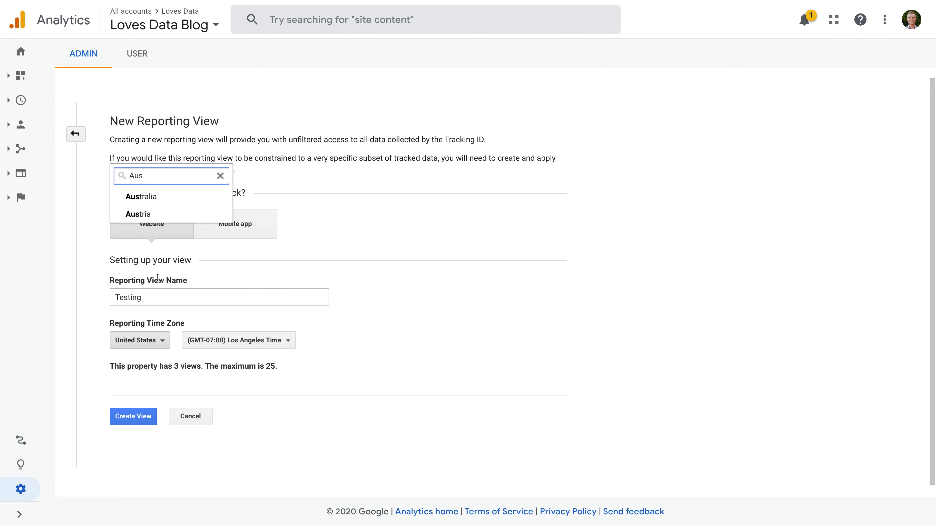
left_click(163, 196)
left_click(221, 341)
left_click(250, 323)
left_click(133, 418)
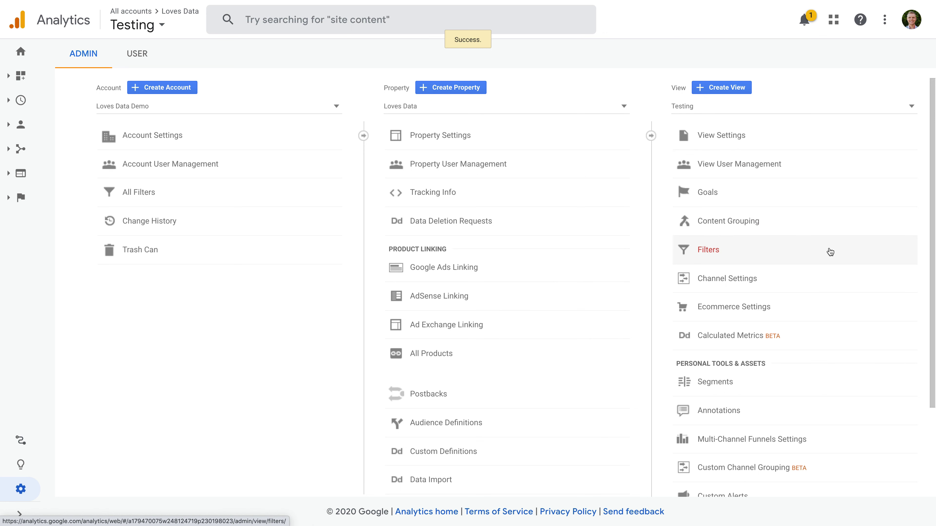
left_click(706, 111)
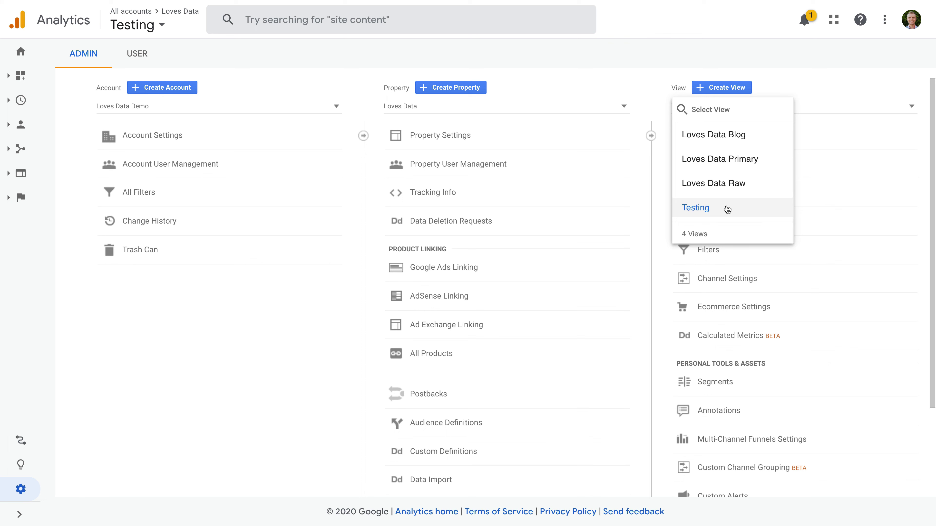
left_click(662, 218)
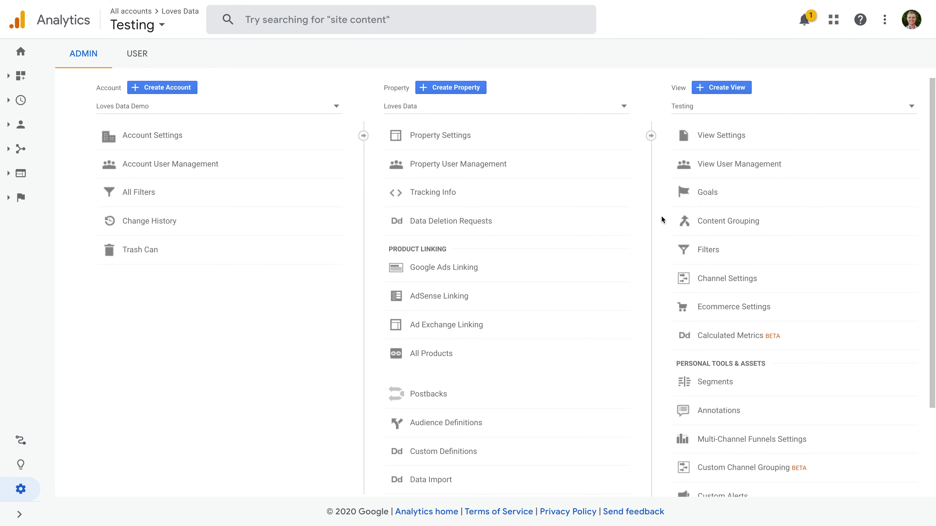